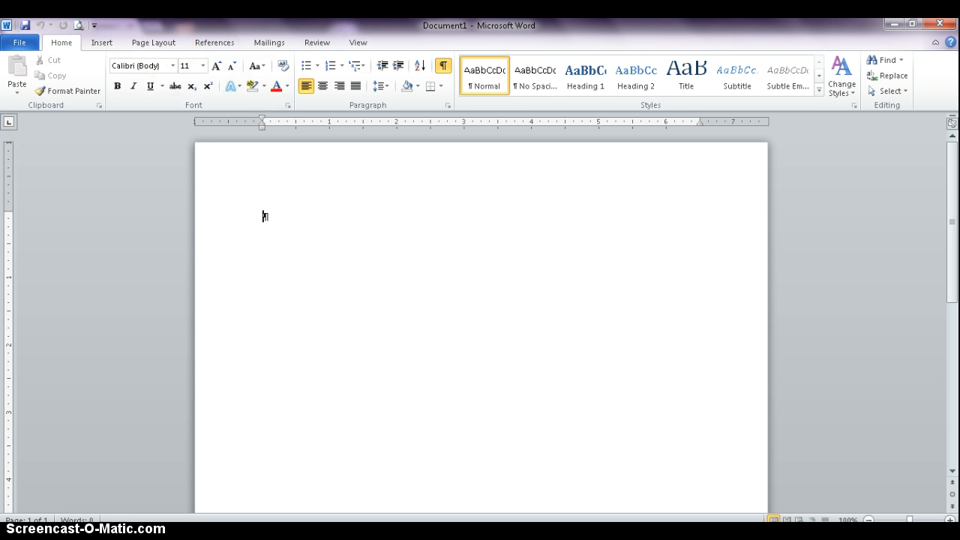
Step: Insert the built-in Blank (Three Columns) header into the document
{"action": "left_click", "coordinate": [101, 42]}
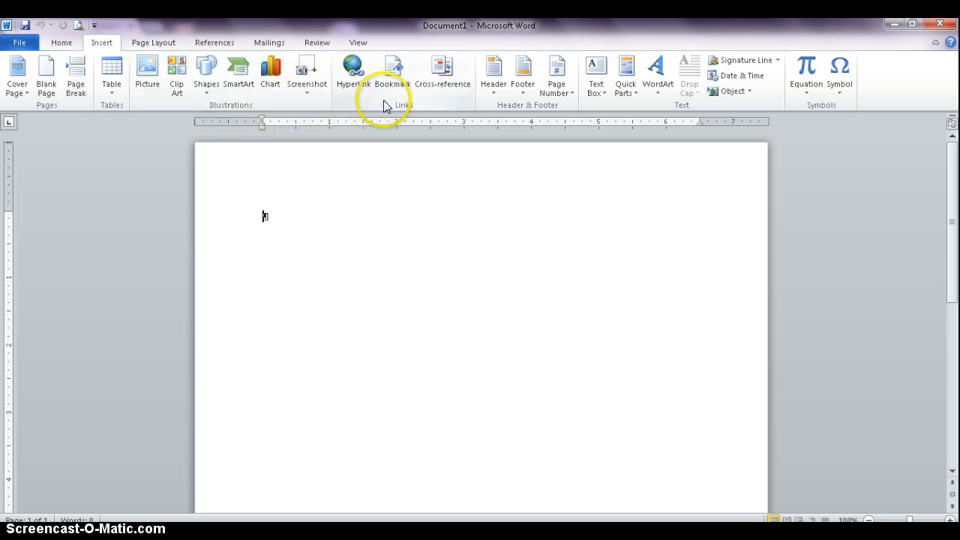
{"action": "left_click", "coordinate": [493, 74]}
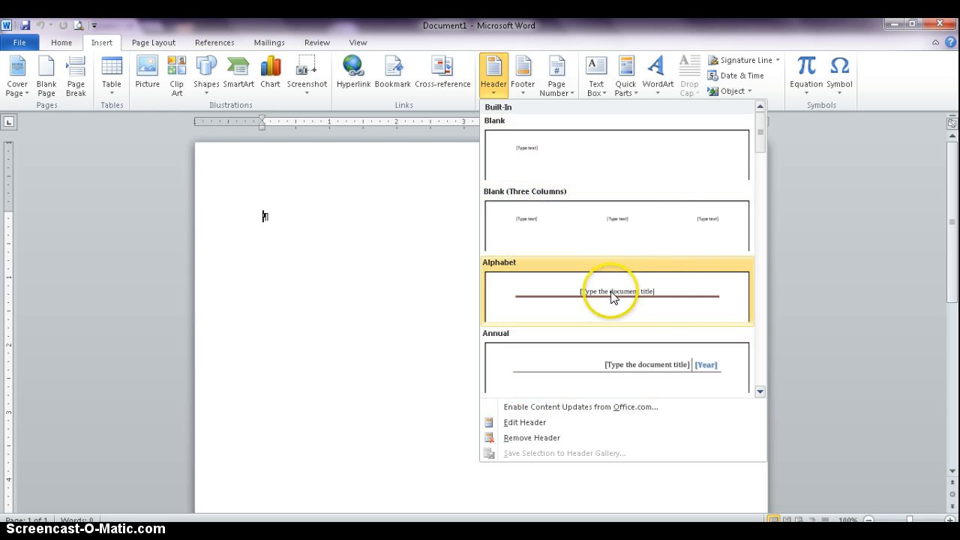
{"action": "left_click_drag", "start_coordinate": [760, 134], "coordinate": [759, 106]}
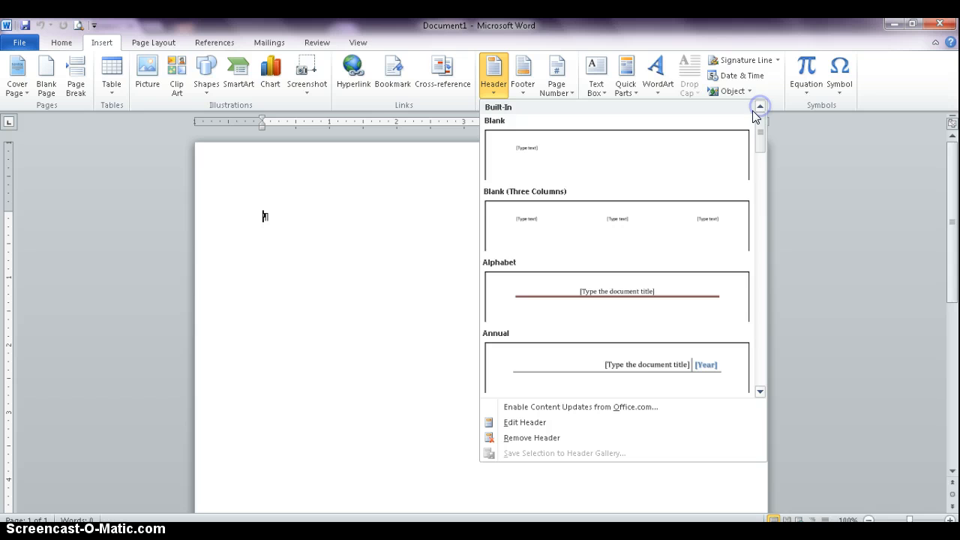
{"action": "left_click", "coordinate": [621, 225]}
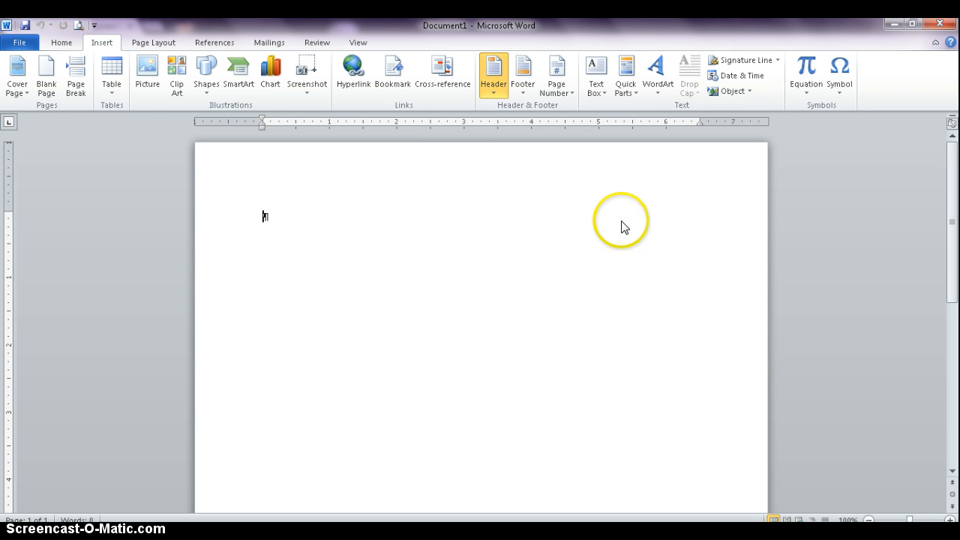
Step: Fill the header's left placeholder with the teacher's title and surname and the centre placeholder with "Header/Footer Project"
{"action": "left_click", "coordinate": [279, 186]}
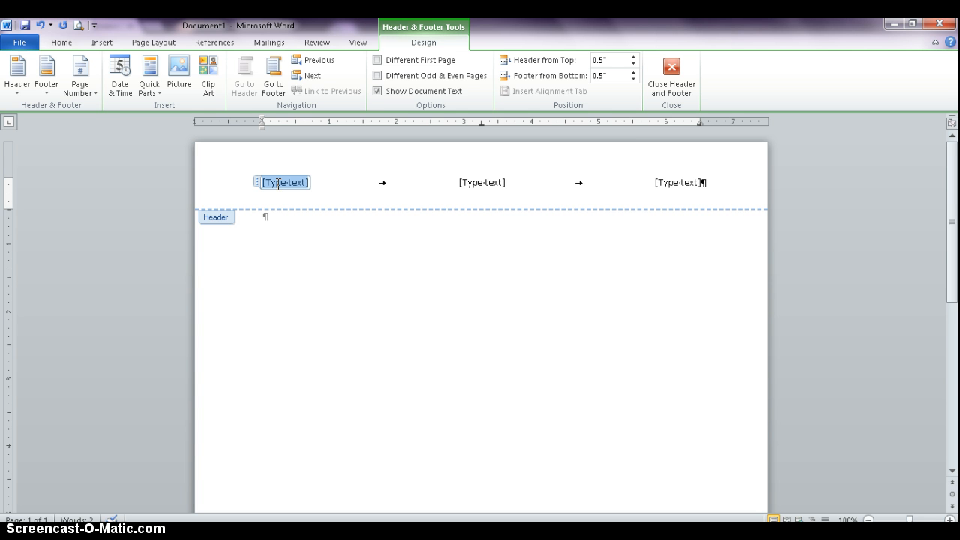
{"action": "type", "text": "Mrs. Saeli"}
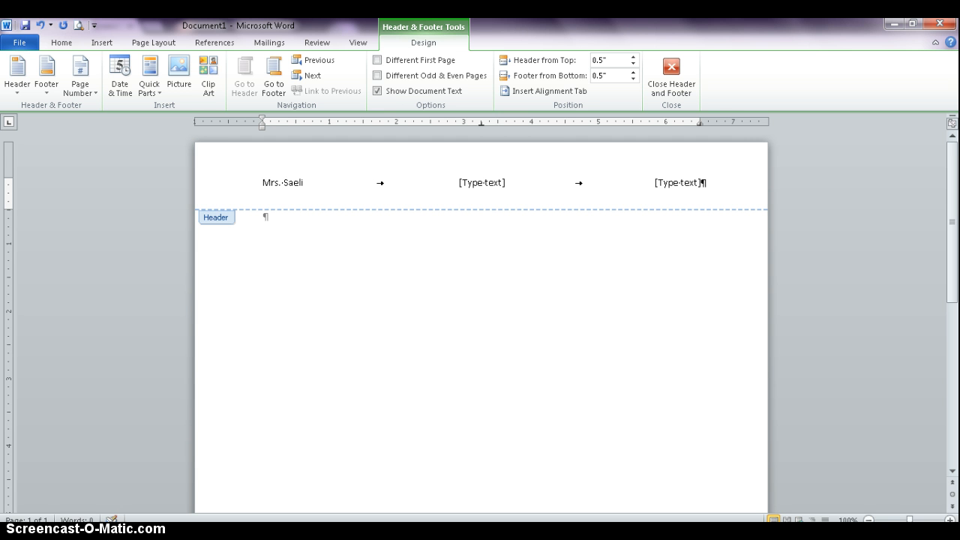
{"action": "left_click", "coordinate": [490, 182]}
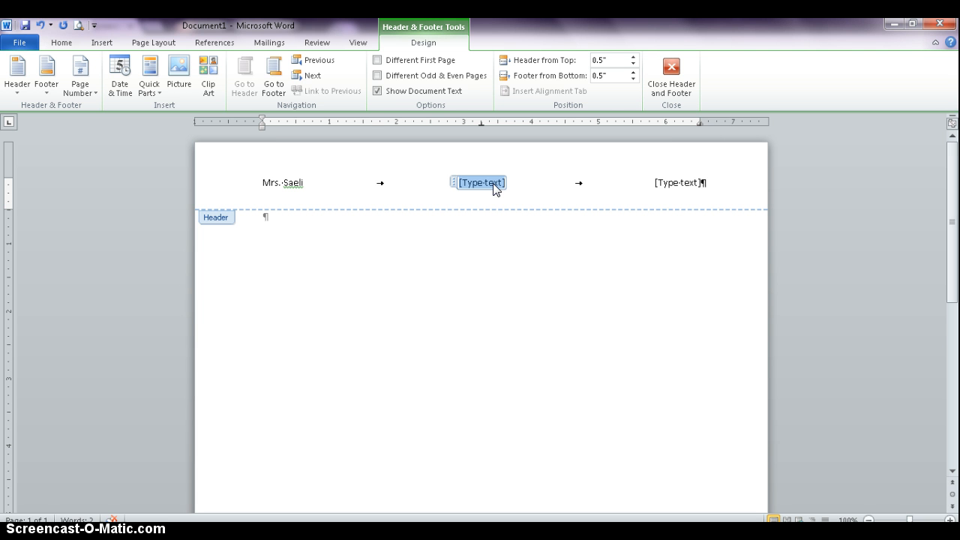
{"action": "type", "text": "Header/"}
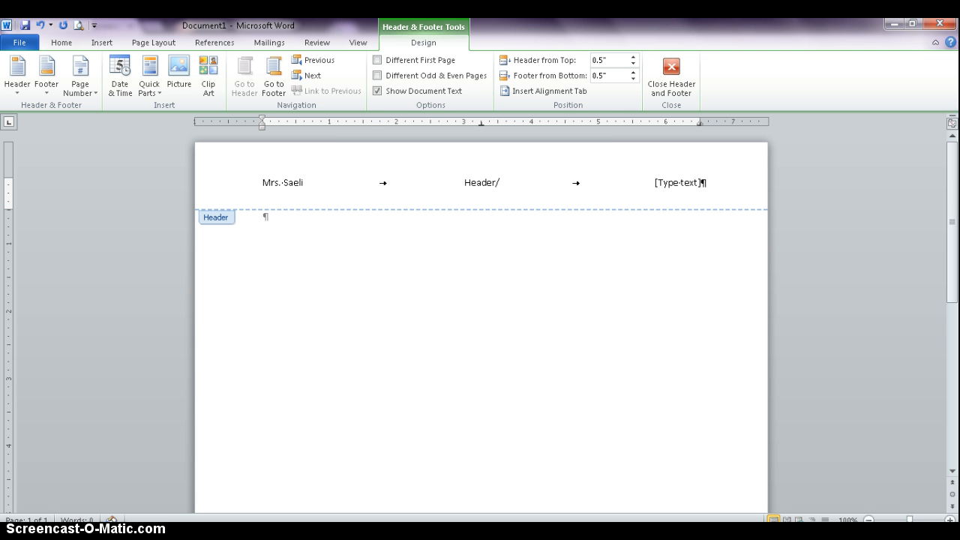
{"action": "type", "text": "Footer Proje"}
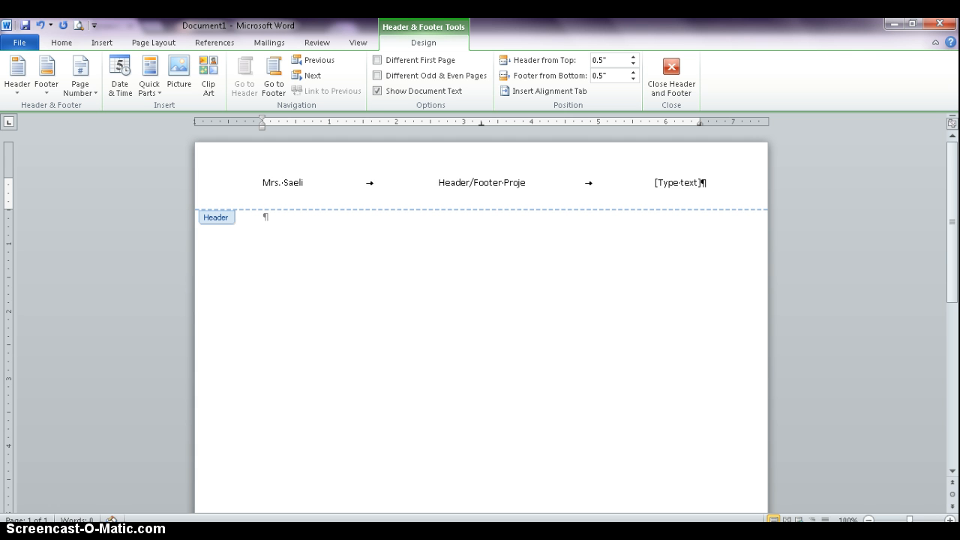
{"action": "type", "text": "ct"}
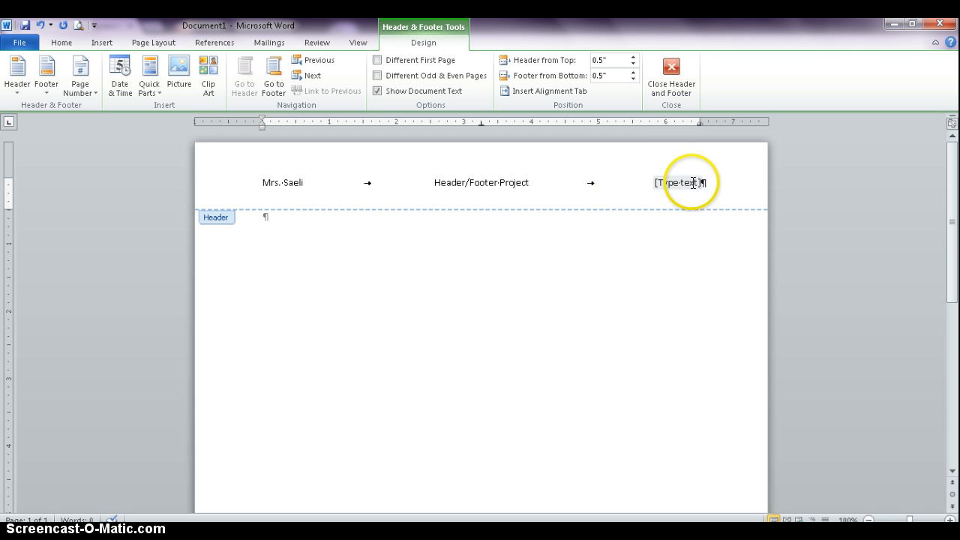
Step: Replace the header's right placeholder with "Computer 8"
{"action": "left_click", "coordinate": [693, 182]}
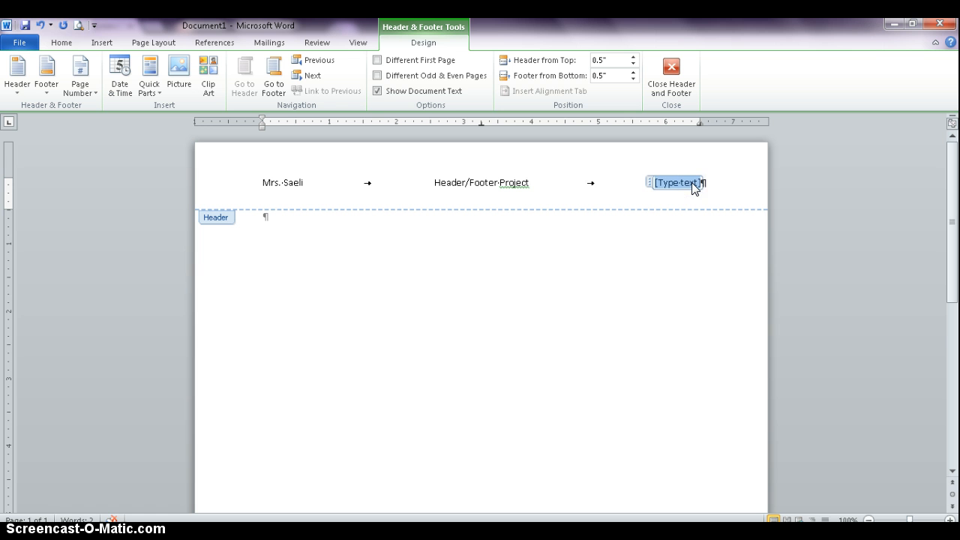
{"action": "type", "text": "Coputer"}
{"action": "key", "text": "BackSpace"}
{"action": "key", "text": "BackSpace"}
{"action": "key", "text": "BackSpace"}
{"action": "key", "text": "BackSpace"}
{"action": "key", "text": "BackSpace"}
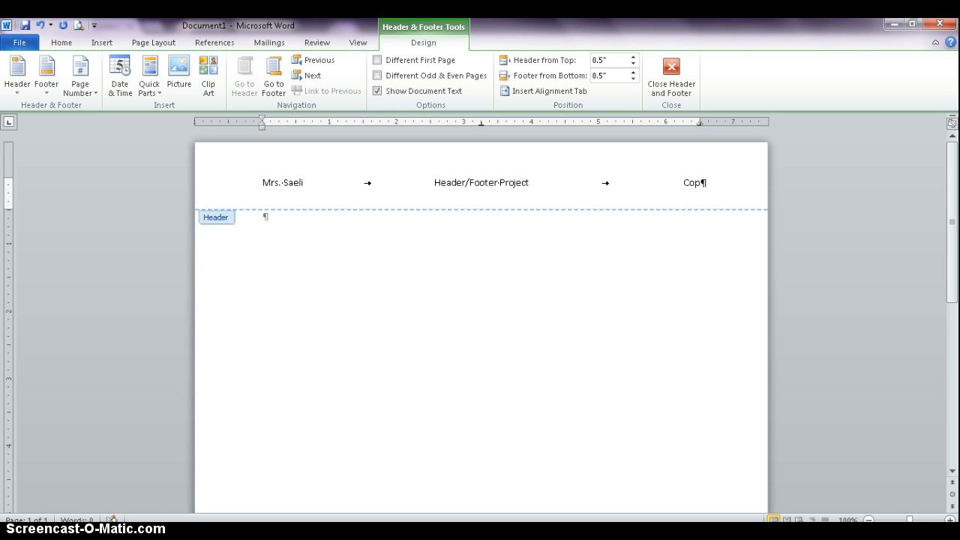
{"action": "type", "text": "mputer 8"}
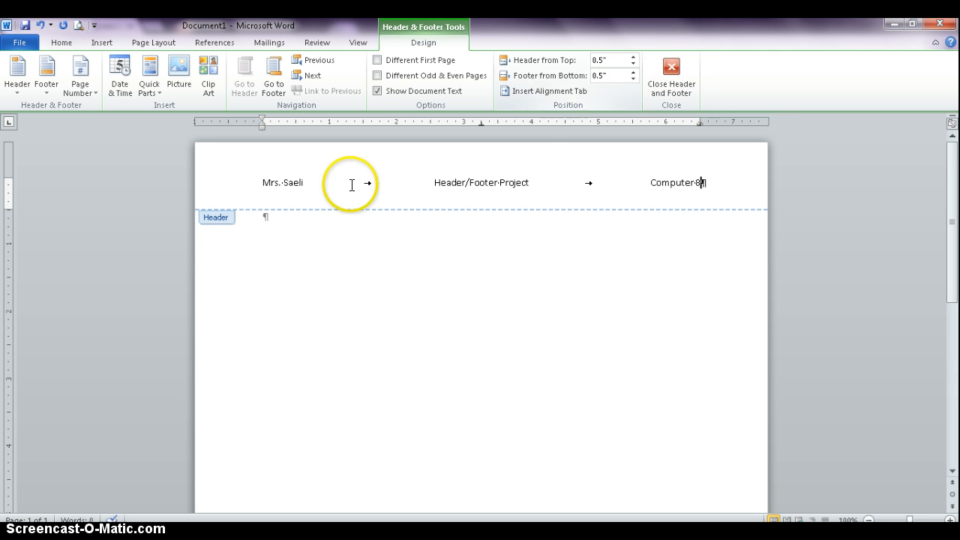
Step: Format the entire header line in Times New Roman, size 12, and return to the document body
{"action": "left_click_drag", "start_coordinate": [257, 182], "coordinate": [697, 183]}
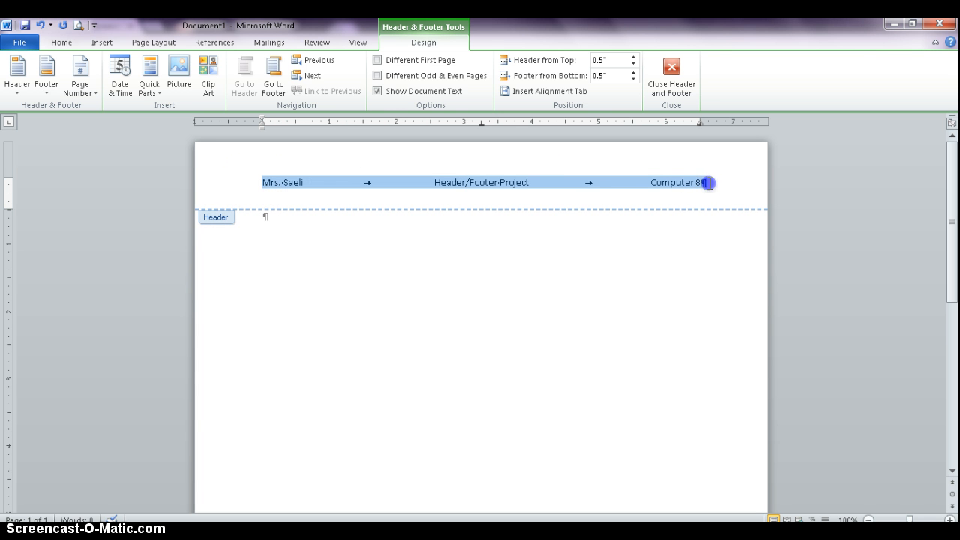
{"action": "left_click", "coordinate": [61, 43]}
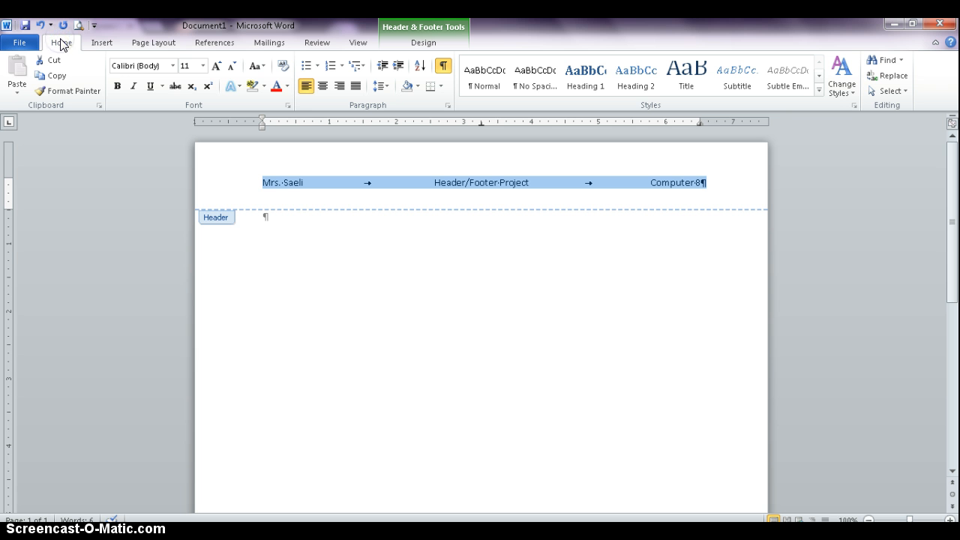
{"action": "left_click", "coordinate": [172, 66]}
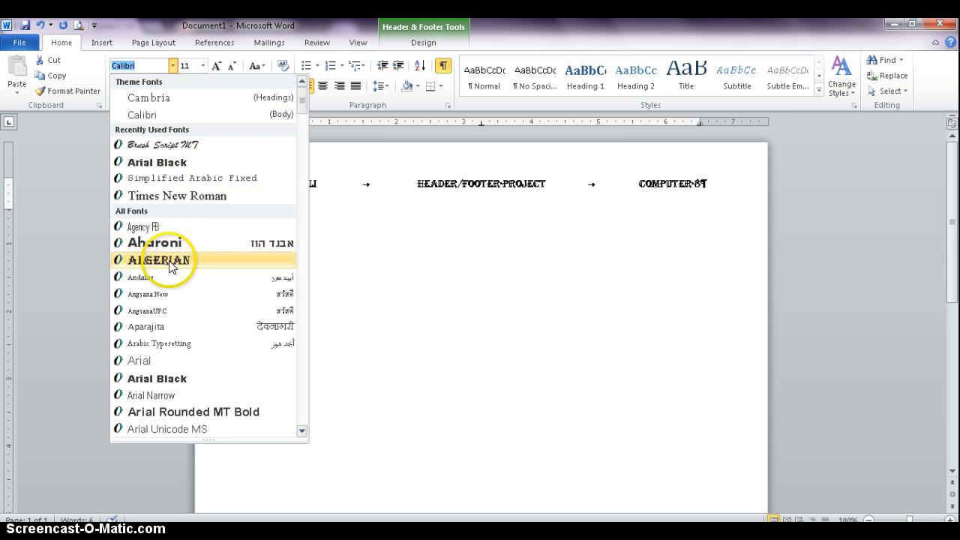
{"action": "left_click", "coordinate": [204, 197]}
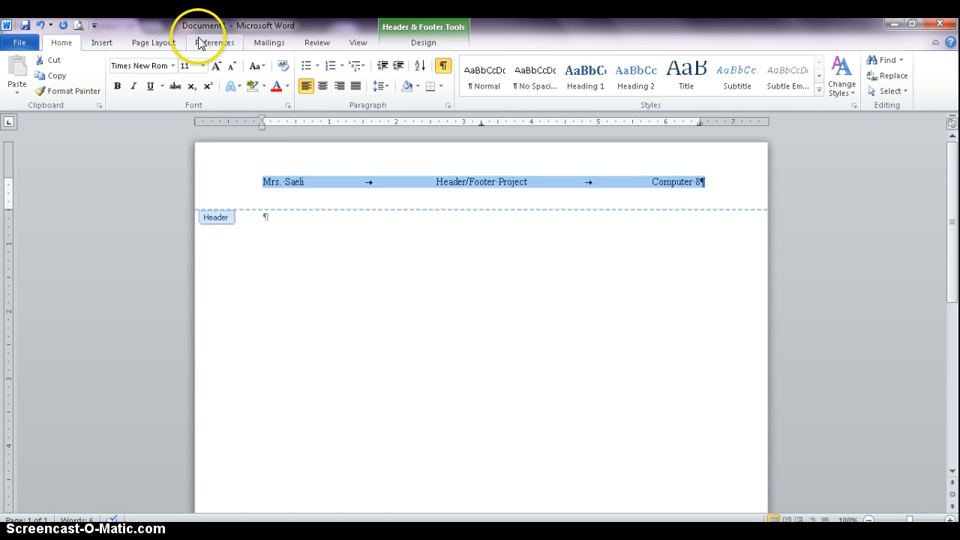
{"action": "left_click", "coordinate": [217, 66]}
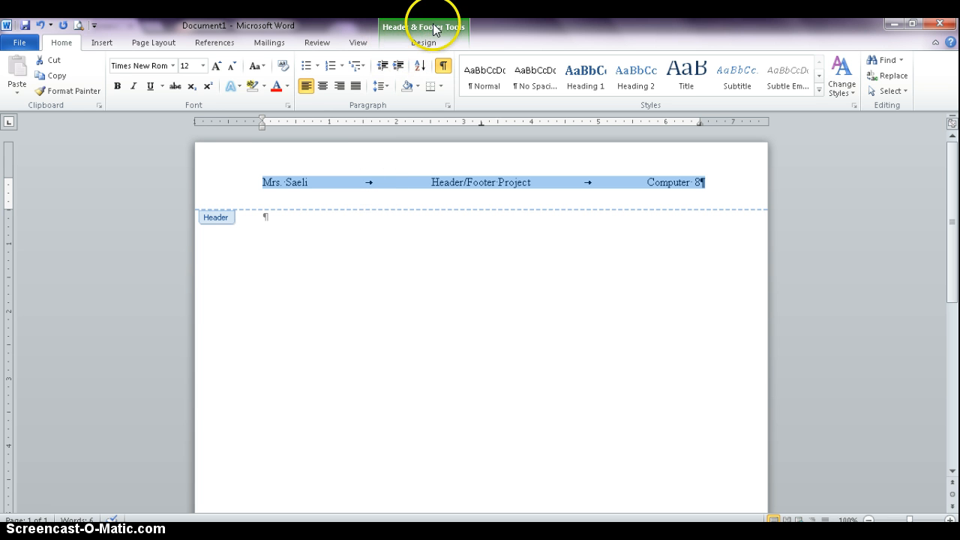
{"action": "left_click", "coordinate": [426, 42]}
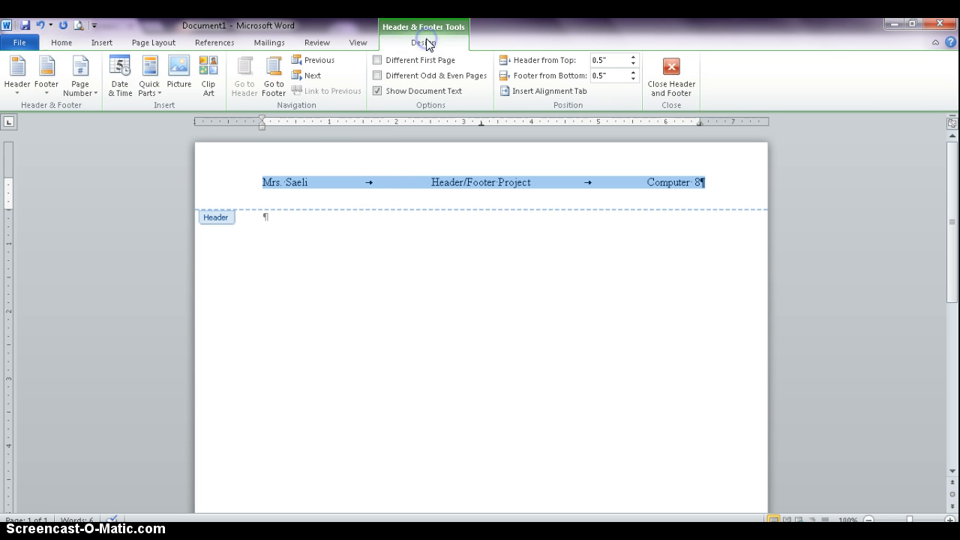
{"action": "left_click", "coordinate": [667, 75]}
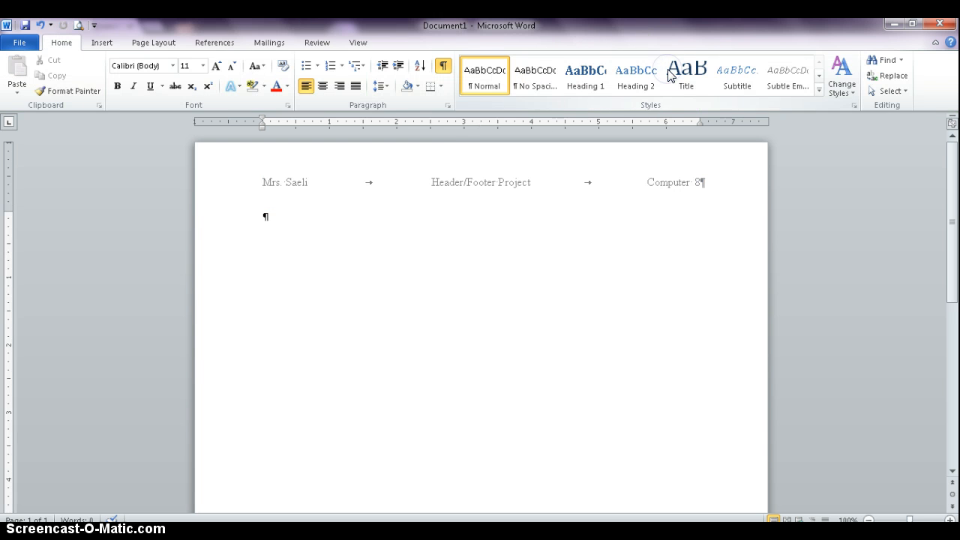
Step: Enter "This is page one." in the body in Times New Roman, size 12, and start a new paragraph below it
{"action": "left_click", "coordinate": [262, 215]}
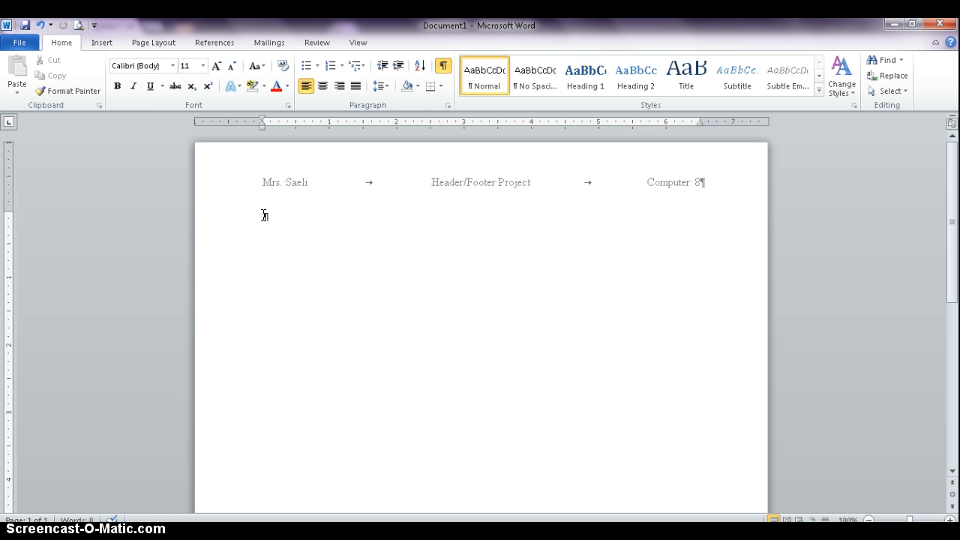
{"action": "left_click", "coordinate": [172, 65]}
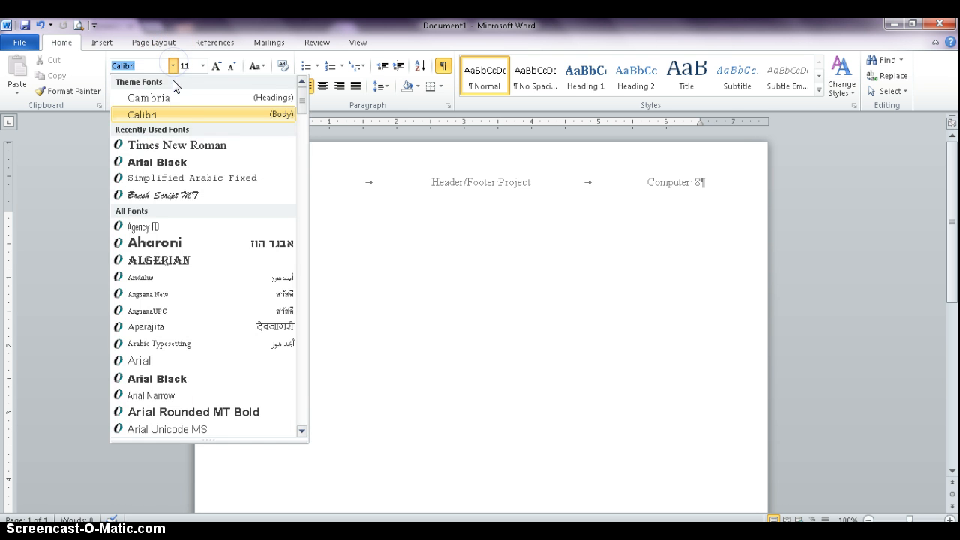
{"action": "left_click", "coordinate": [180, 144]}
{"action": "left_click", "coordinate": [216, 66]}
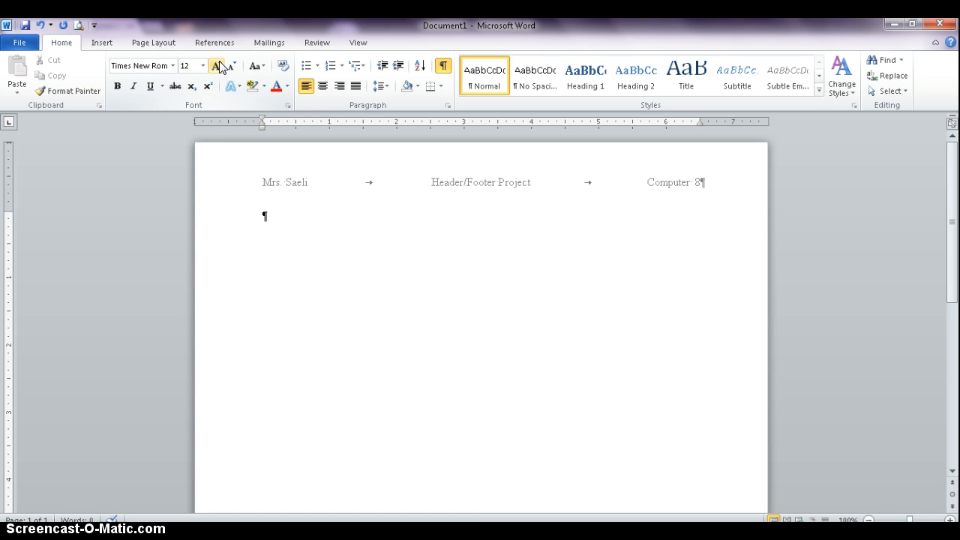
{"action": "type", "text": "This is page one."}
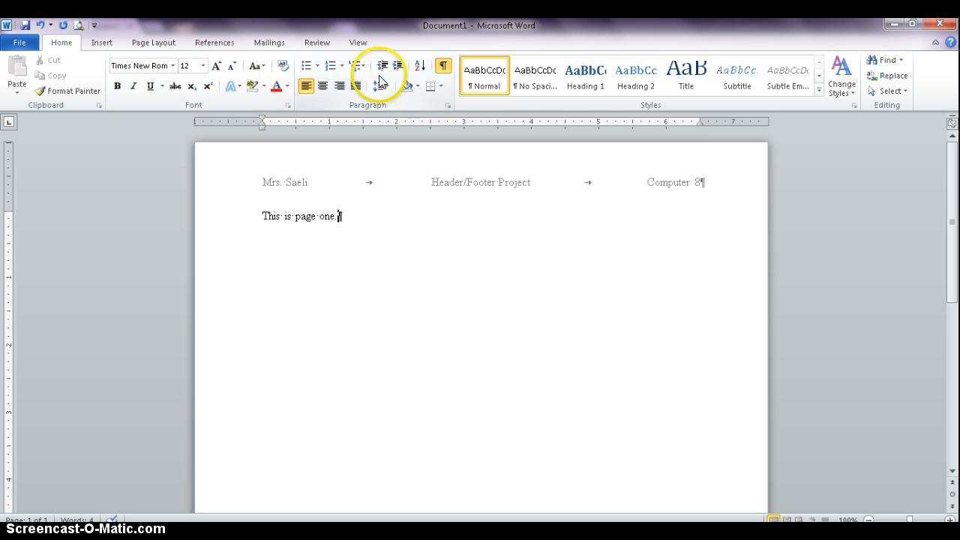
{"action": "key", "text": "Return"}
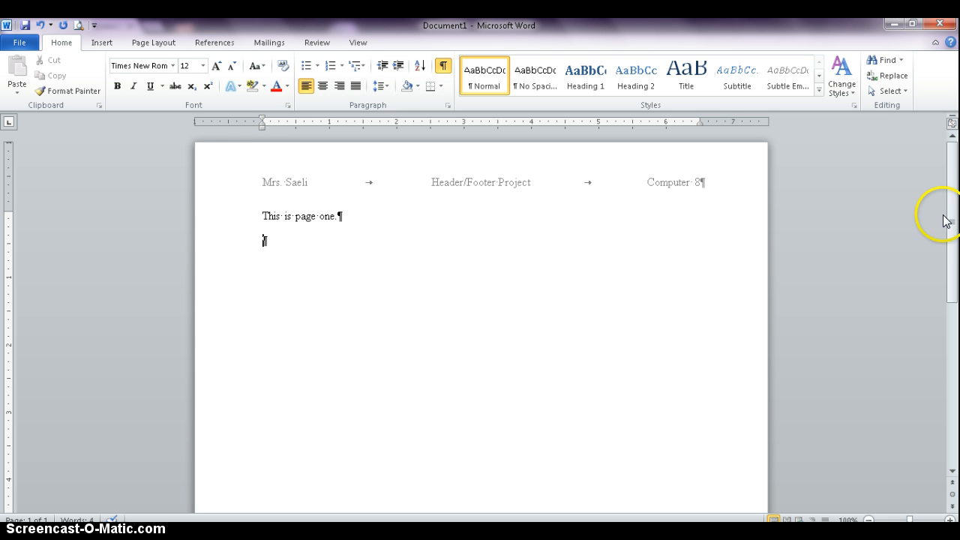
Step: Insert a right-aligned page number at the bottom of the page using the Plain Number 3 style
{"action": "left_click_drag", "start_coordinate": [948, 218], "coordinate": [956, 200]}
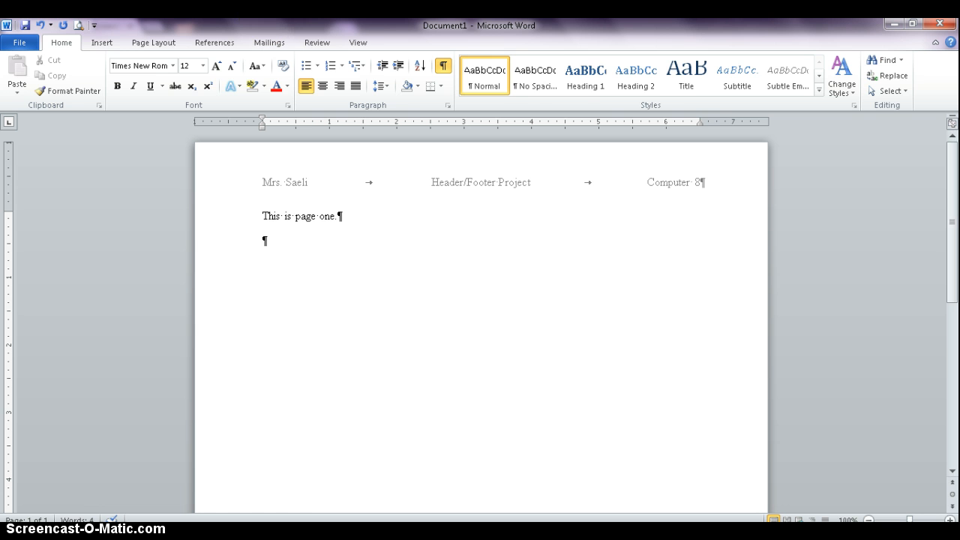
{"action": "left_click", "coordinate": [99, 47]}
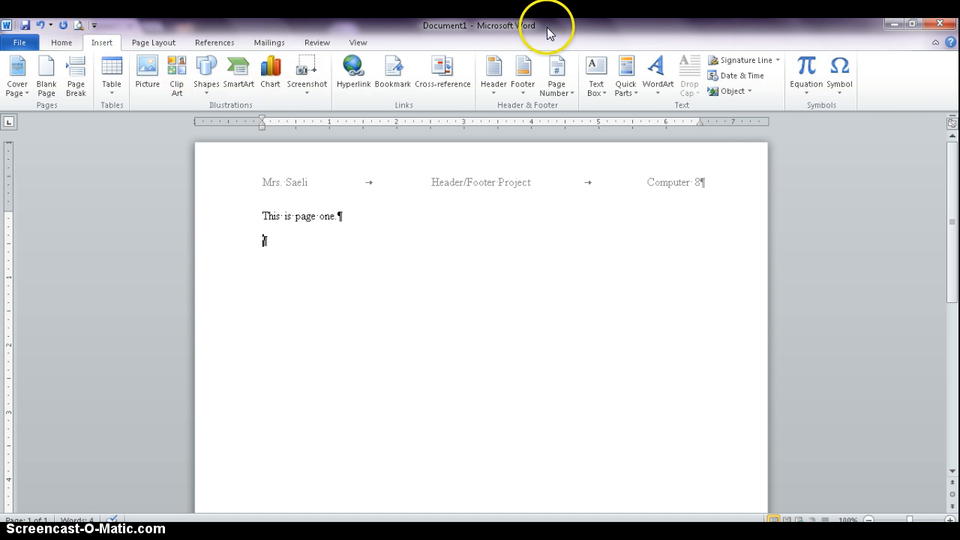
{"action": "left_click", "coordinate": [557, 92]}
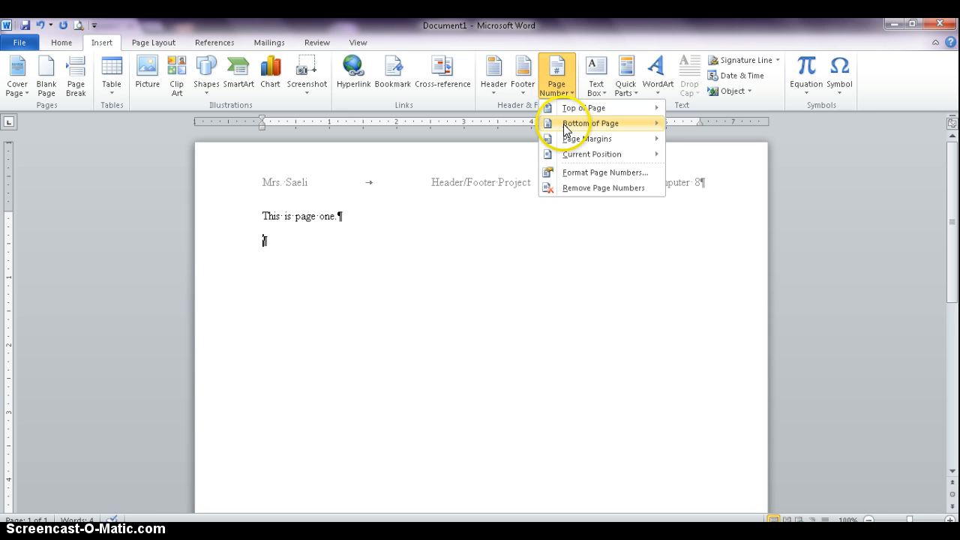
{"action": "mouse_move", "coordinate": [565, 127]}
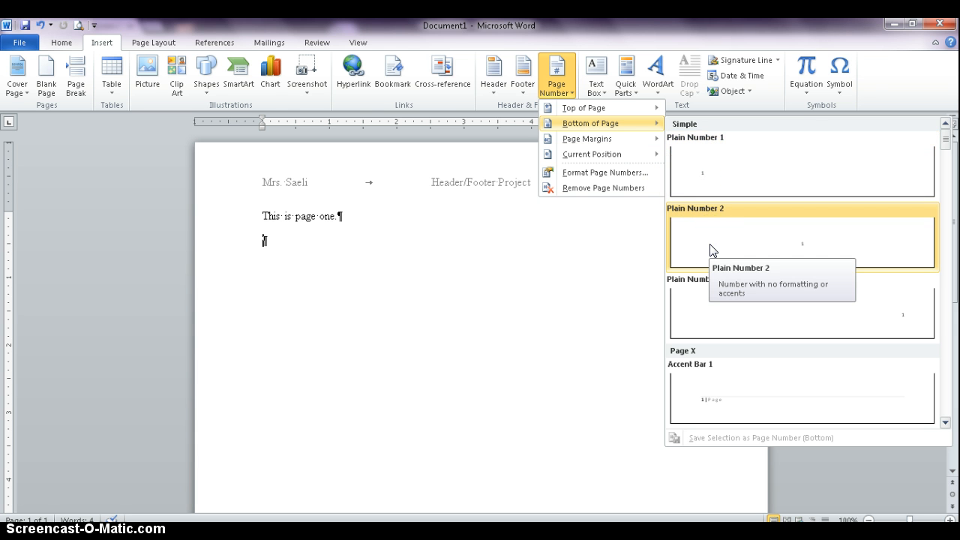
{"action": "left_click", "coordinate": [726, 314]}
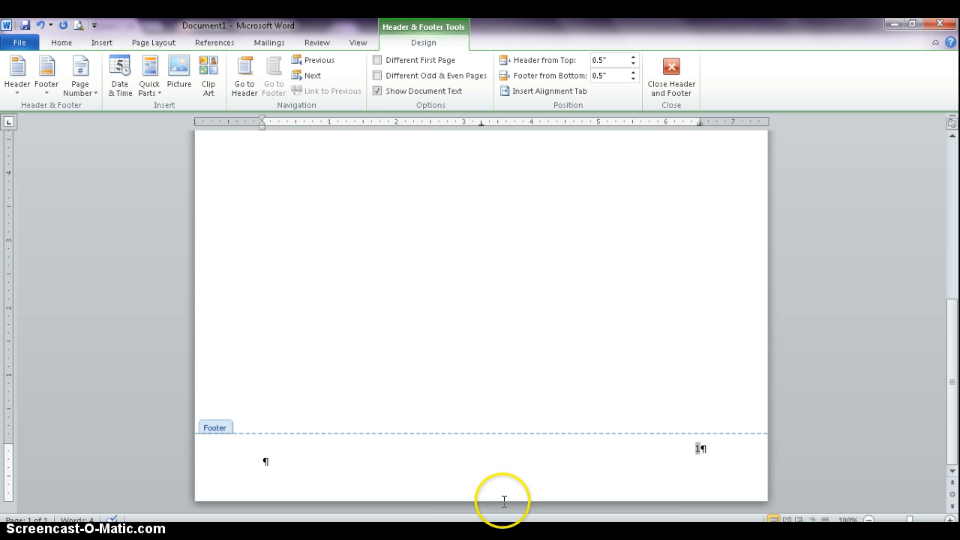
Step: Add the word "Page" and a space before the footer's page number, and leave footer editing
{"action": "left_click", "coordinate": [683, 449]}
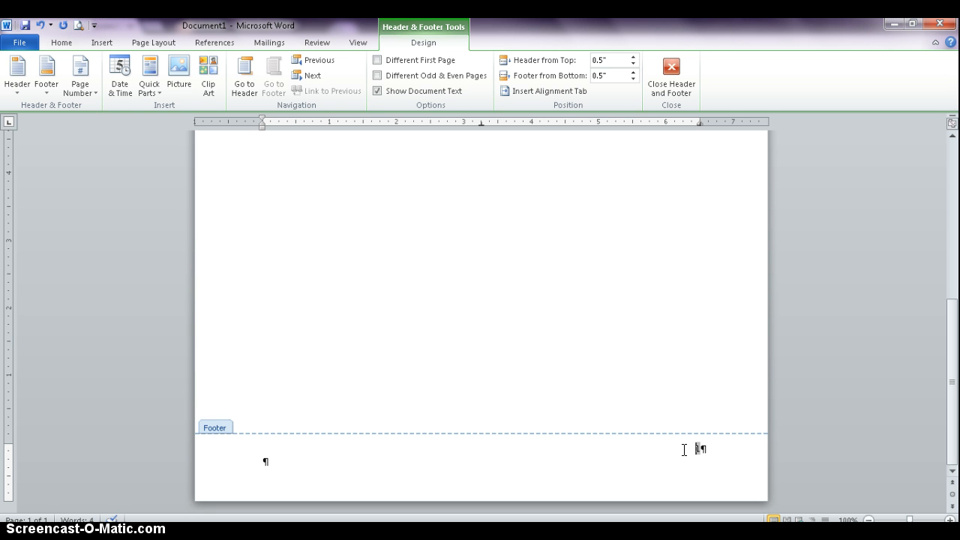
{"action": "type", "text": "Page"}
{"action": "left_click", "coordinate": [671, 69]}
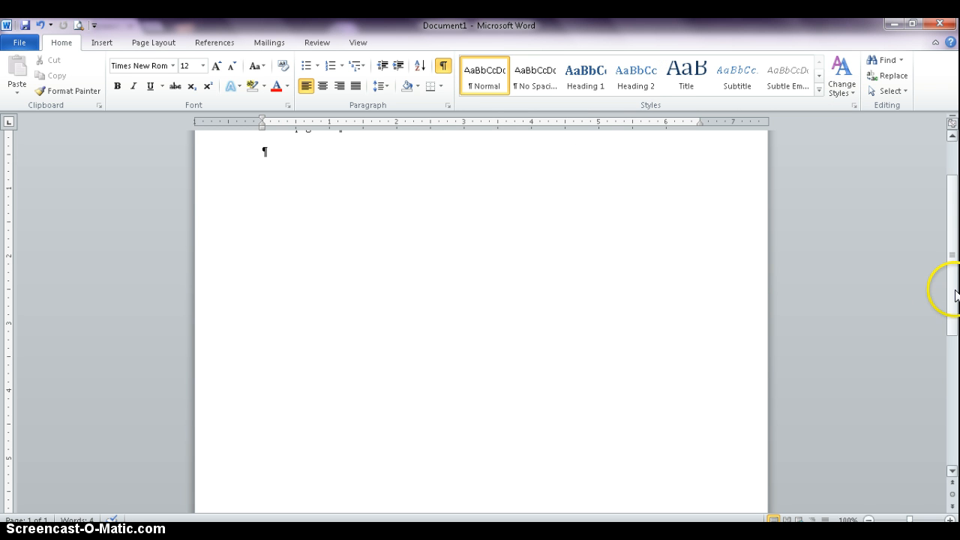
{"action": "left_click_drag", "start_coordinate": [946, 287], "coordinate": [954, 239]}
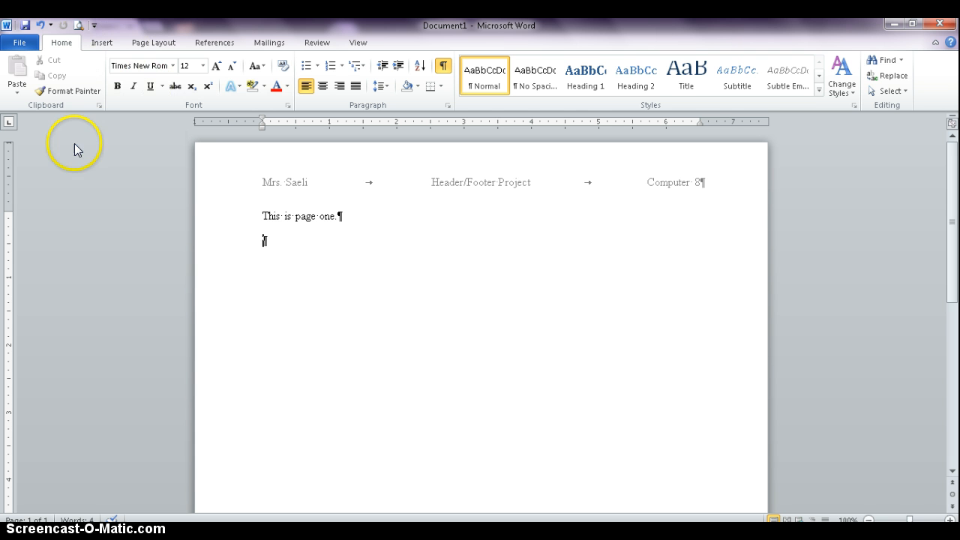
{"action": "left_click", "coordinate": [162, 48]}
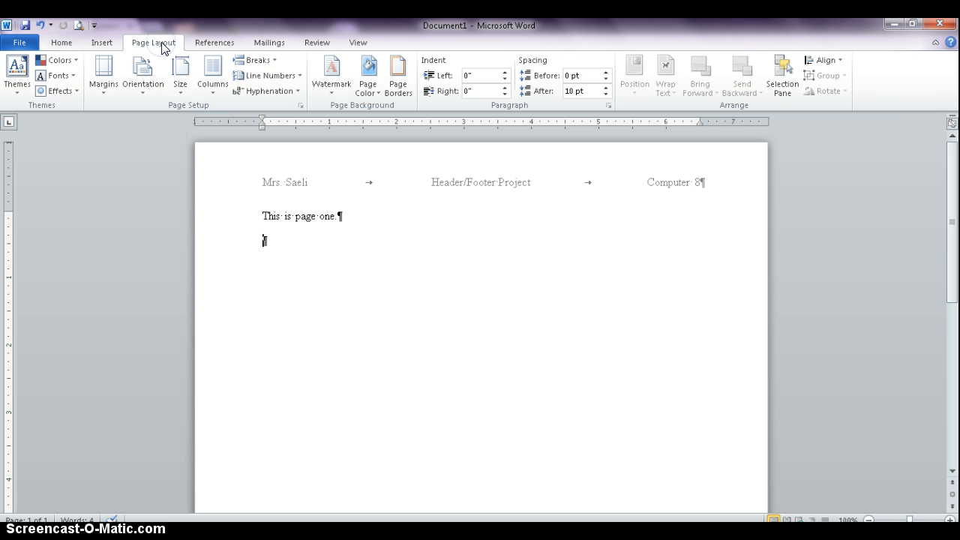
{"action": "left_click", "coordinate": [266, 60]}
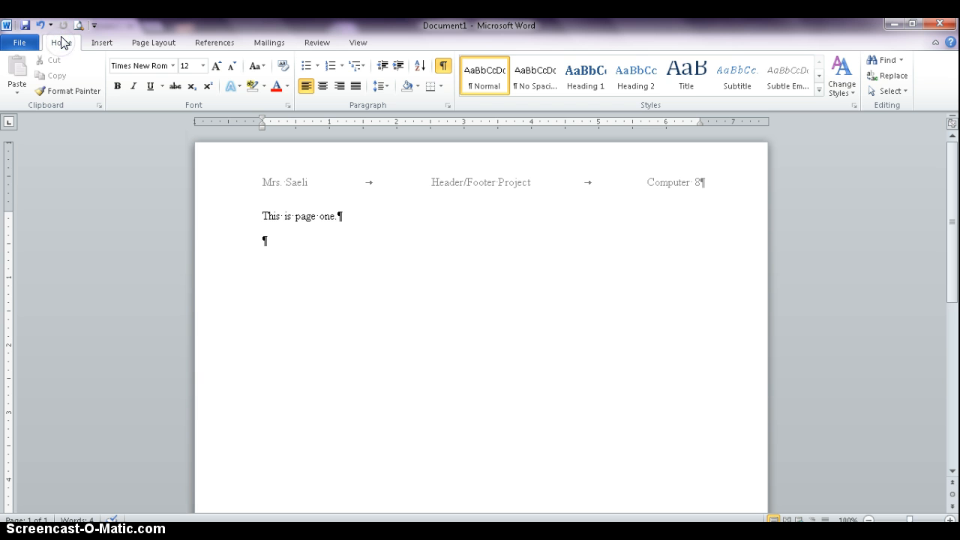
Step: Insert a page break in the empty paragraph below "This is page one." to start a second page
{"action": "left_click", "coordinate": [101, 43]}
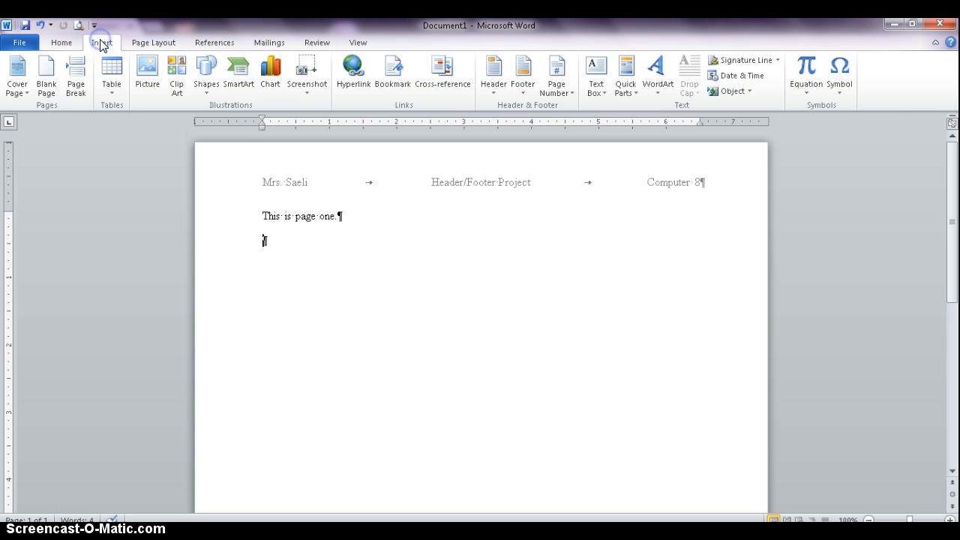
{"action": "left_click", "coordinate": [76, 88]}
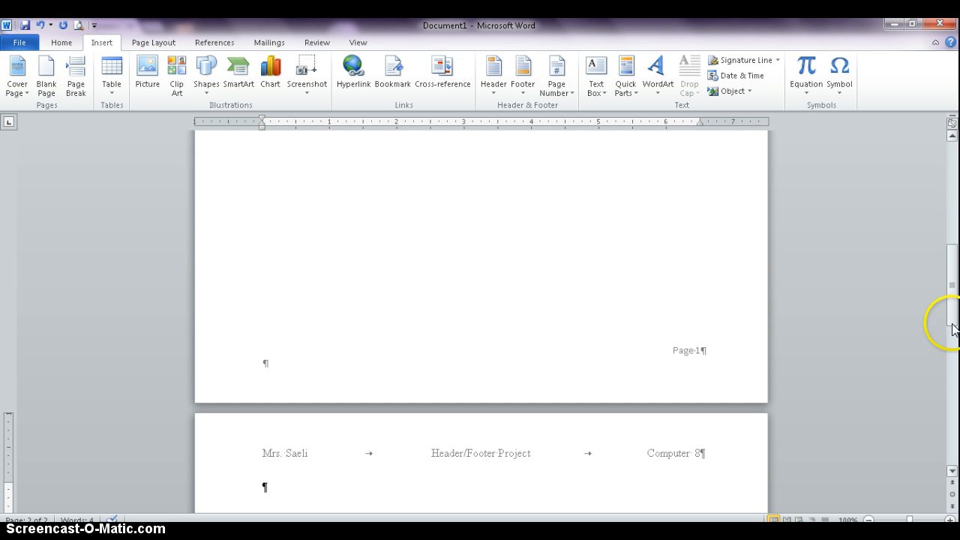
{"action": "left_click_drag", "start_coordinate": [954, 256], "coordinate": [955, 197]}
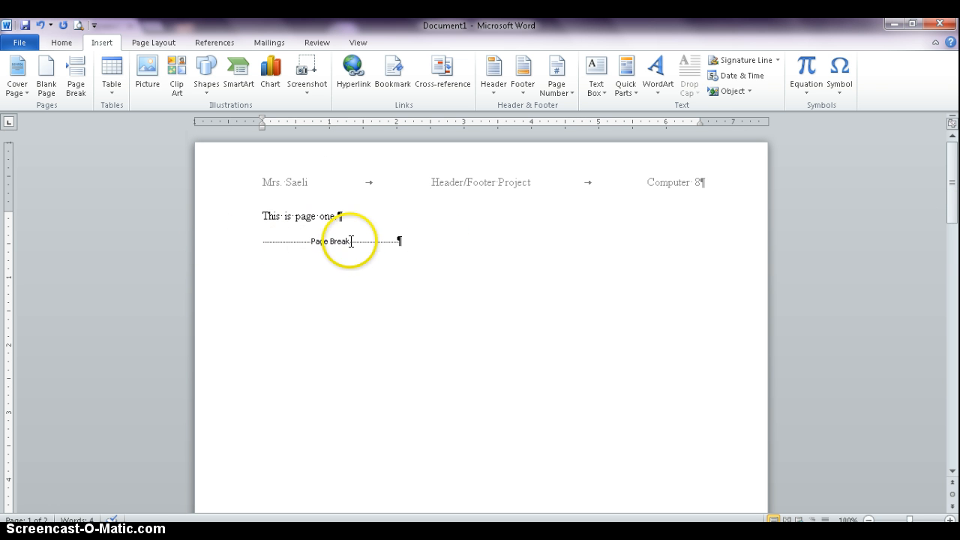
Step: Enter "This is page two." as the body text of the second page and check that page's footer
{"action": "left_click_drag", "start_coordinate": [950, 180], "coordinate": [951, 299]}
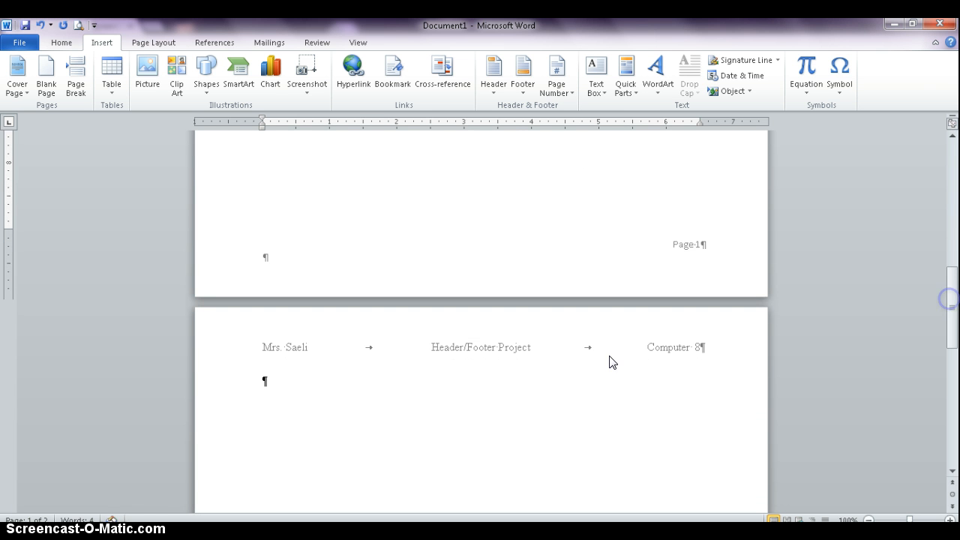
{"action": "left_click", "coordinate": [290, 388]}
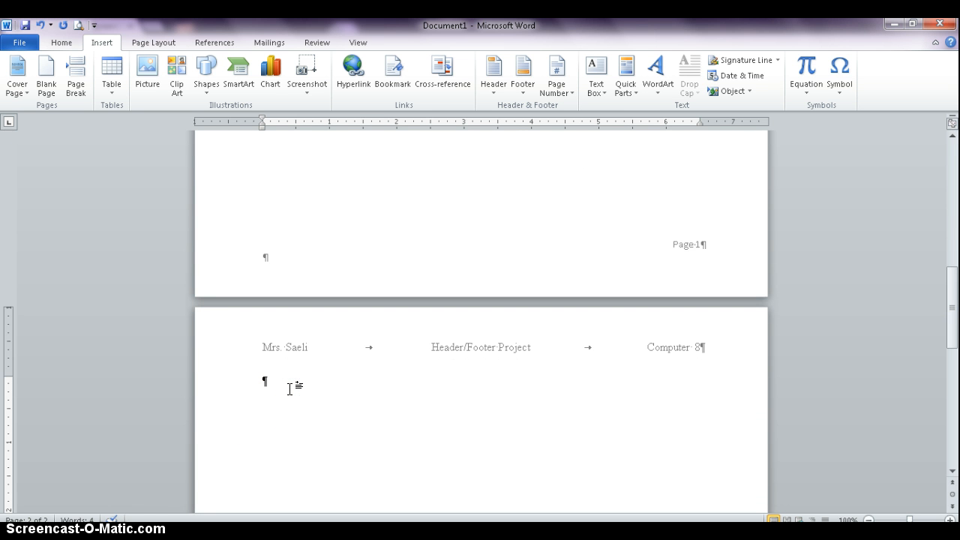
{"action": "type", "text": "This is page two."}
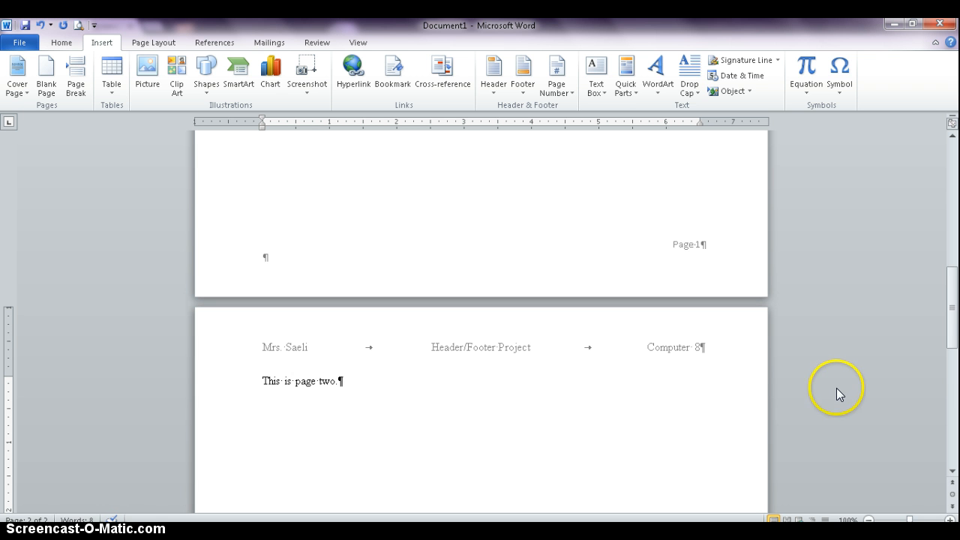
{"action": "left_click_drag", "start_coordinate": [949, 321], "coordinate": [956, 455]}
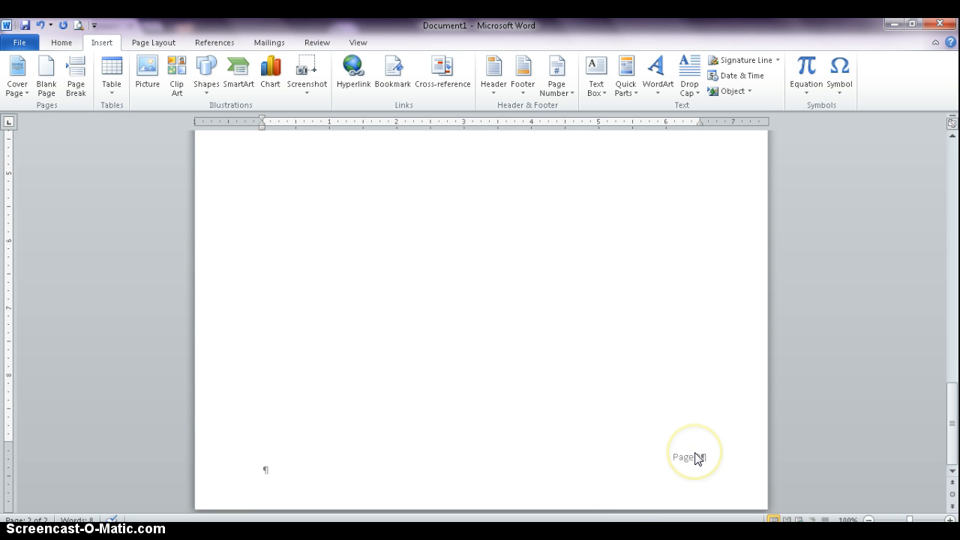
Step: Replace the page-number footer with the Blank footer style containing the plain text "Page 1", leave footer editing, and check both pages' footers
{"action": "left_click_drag", "start_coordinate": [949, 437], "coordinate": [955, 160]}
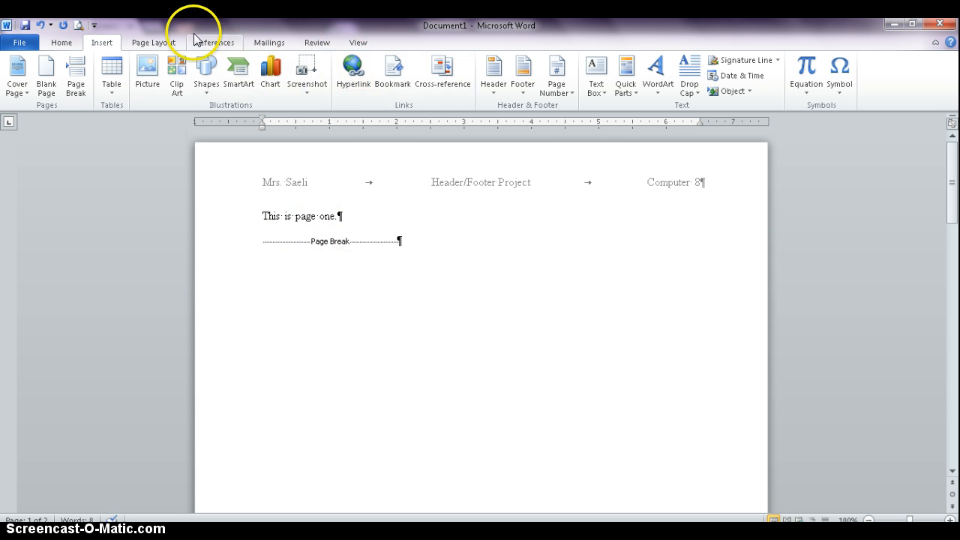
{"action": "left_click", "coordinate": [523, 83]}
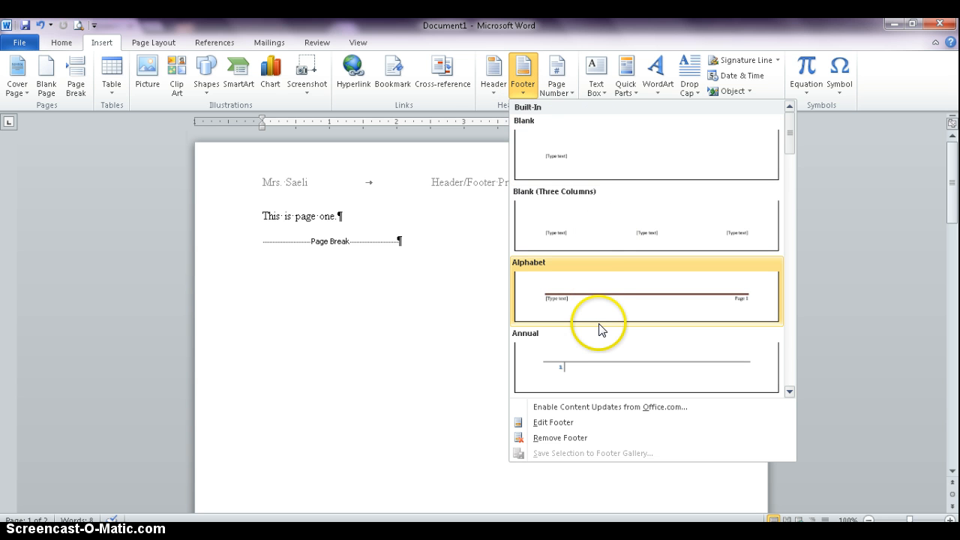
{"action": "left_click", "coordinate": [652, 158]}
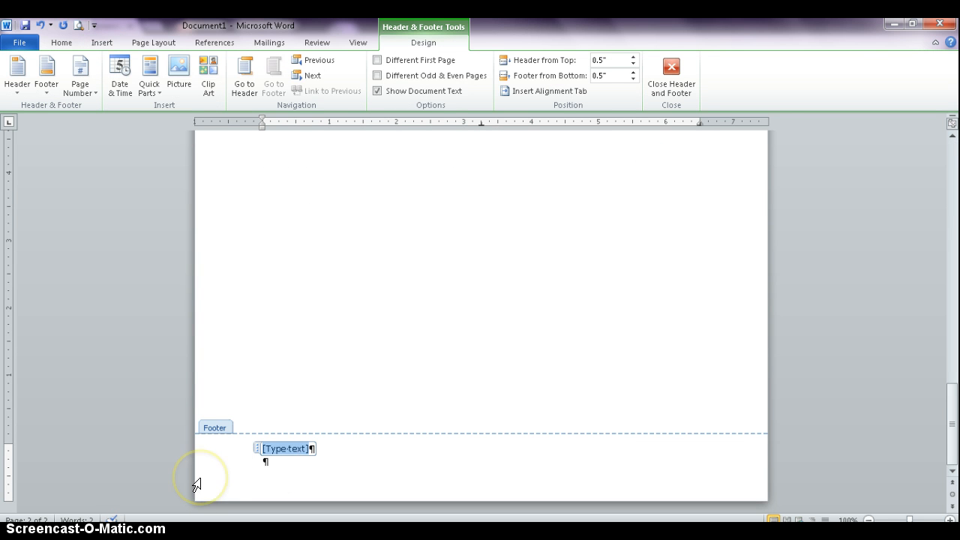
{"action": "type", "text": "1"}
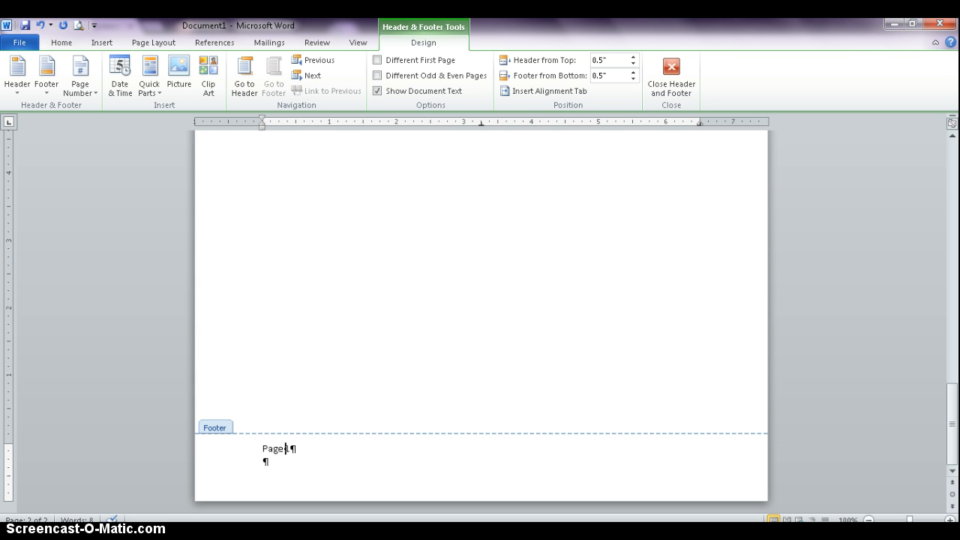
{"action": "left_click_drag", "start_coordinate": [952, 435], "coordinate": [953, 105]}
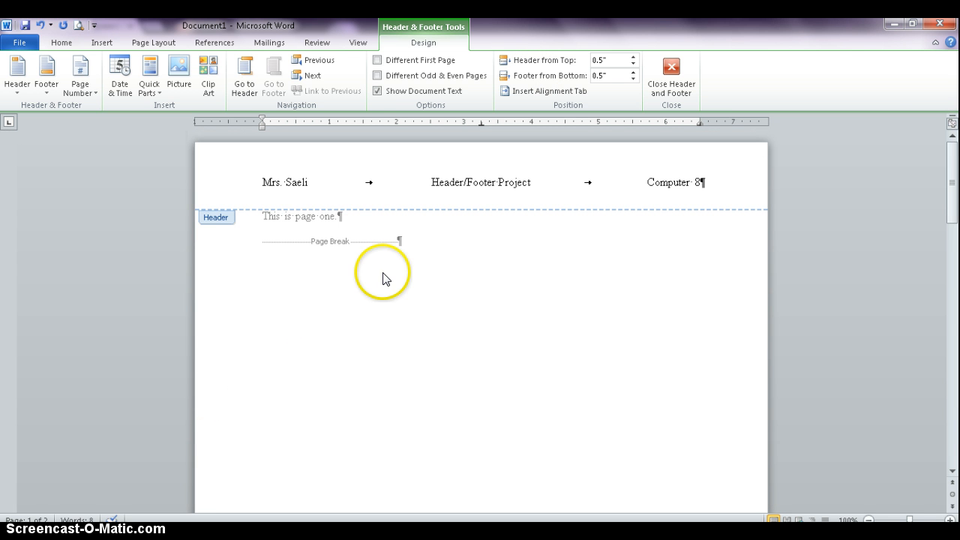
{"action": "left_click", "coordinate": [668, 78]}
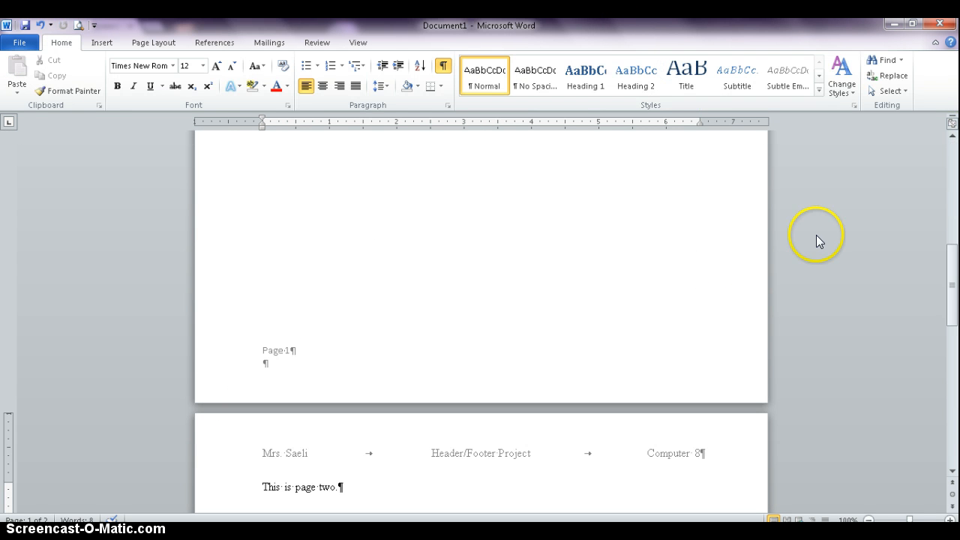
{"action": "left_click_drag", "start_coordinate": [952, 251], "coordinate": [954, 480]}
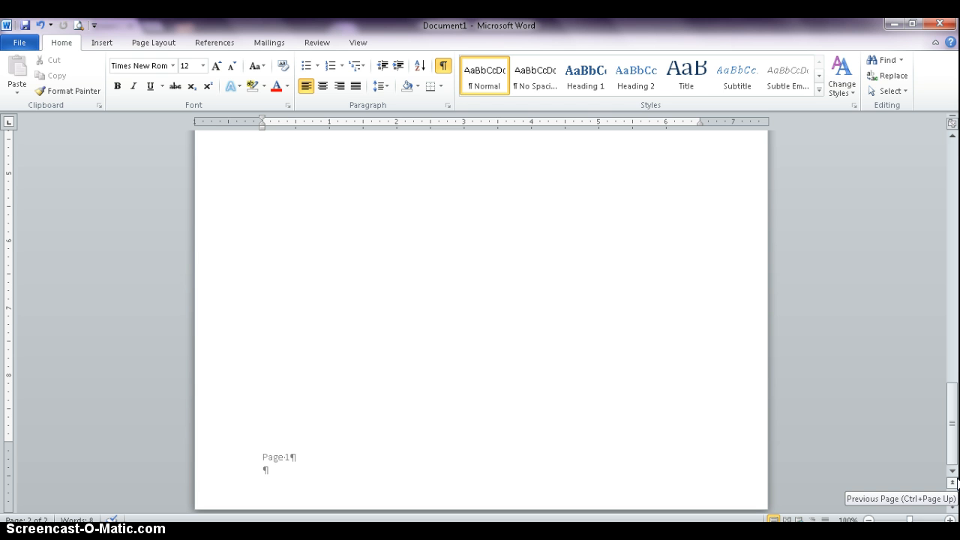
Step: Replace the plain-text footer with a Plain Number 3 page number at the page bottom, preceded by "Page" and a space, and leave footer editing
{"action": "left_click_drag", "start_coordinate": [946, 440], "coordinate": [950, 180]}
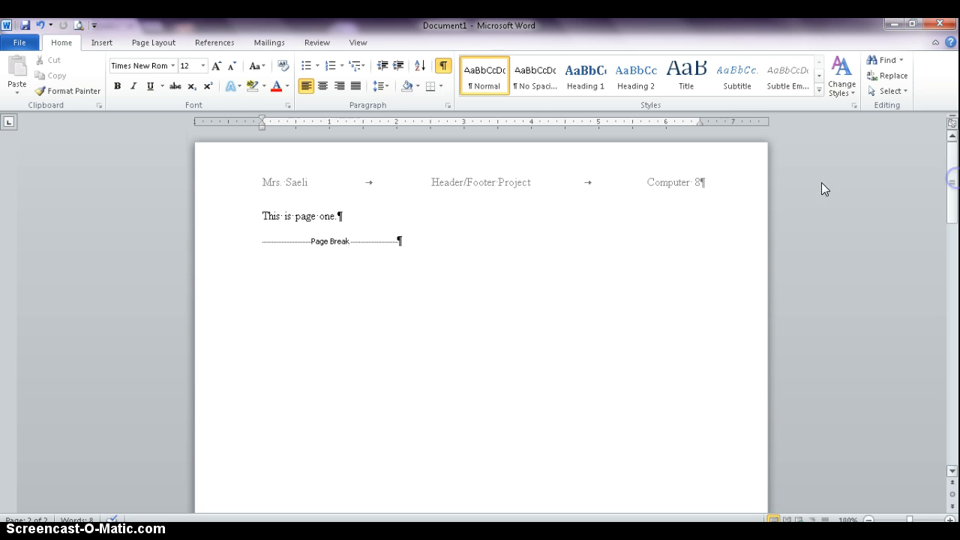
{"action": "left_click", "coordinate": [106, 45]}
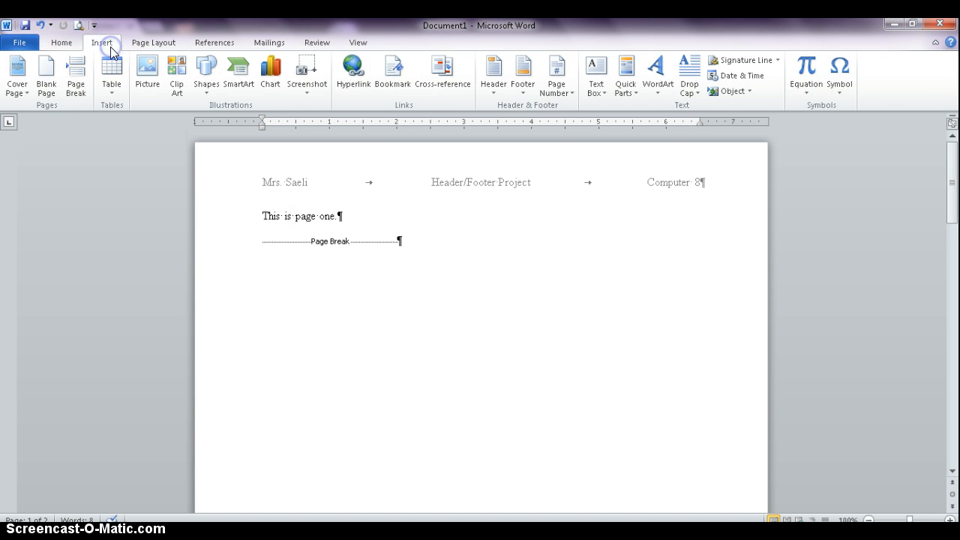
{"action": "left_click", "coordinate": [556, 86]}
{"action": "mouse_move", "coordinate": [559, 123]}
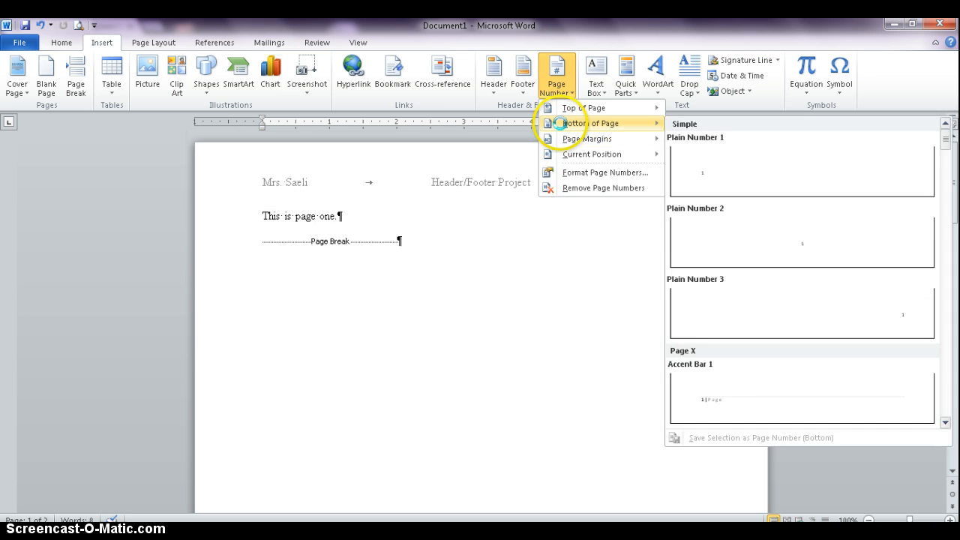
{"action": "left_click", "coordinate": [791, 316]}
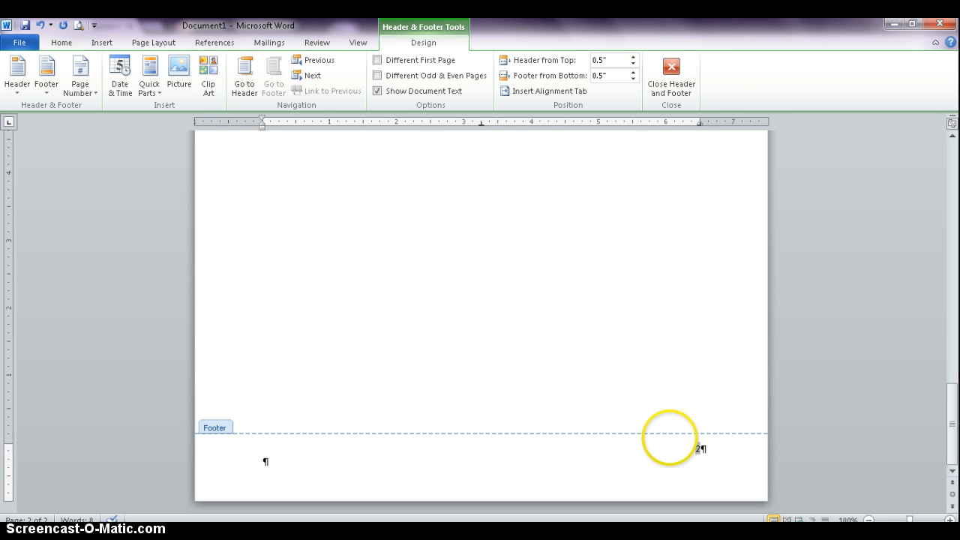
{"action": "type", "text": "Page"}
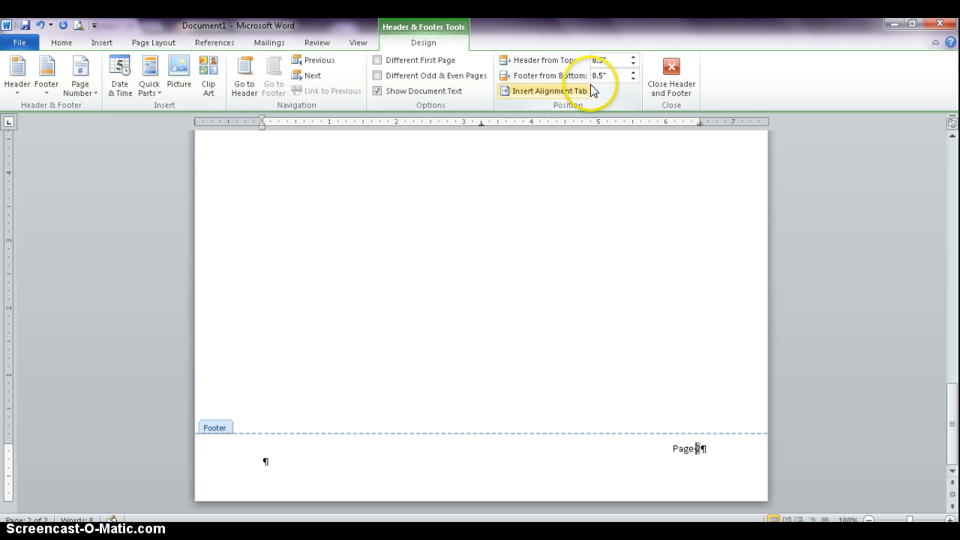
{"action": "left_click", "coordinate": [671, 75]}
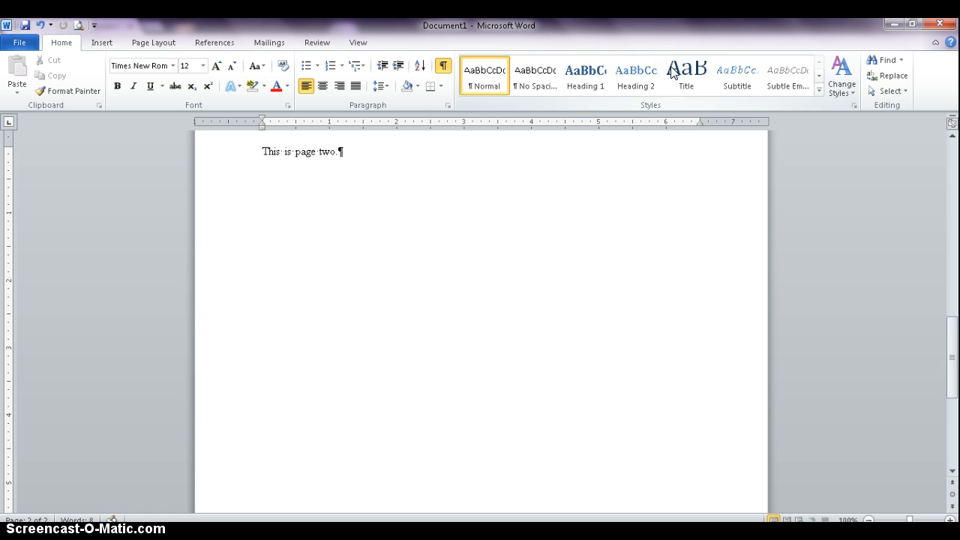